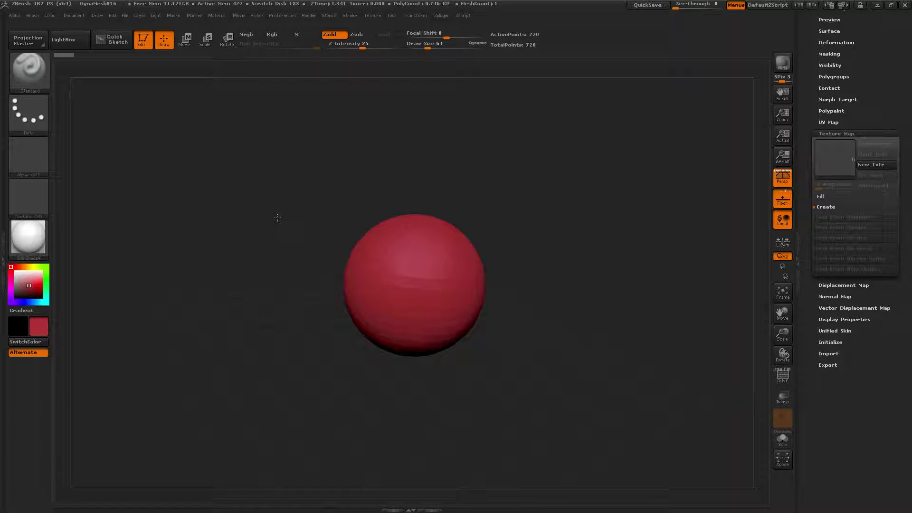
Zoom in on the red DynaMesh sphere on the canvas
{"action": "mouse_move", "coordinate": [246, 203]}
{"action": "left_mouse_down", "text": "alt"}
{"action": "mouse_move", "coordinate": [265, 255]}
{"action": "mouse_move", "coordinate": [250, 218]}
{"action": "left_mouse_up", "text": "alt"}
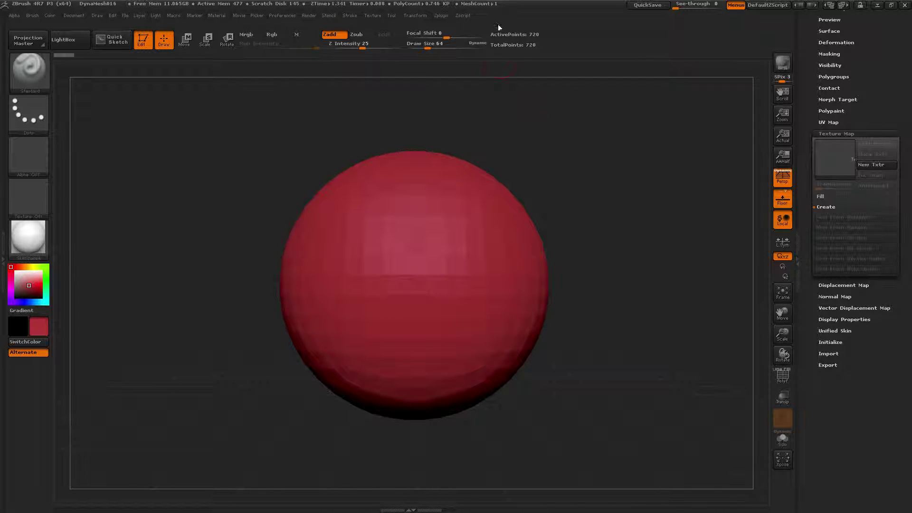
Load the DynaMesh016 sphere project from LightBox without saving the current model
{"action": "left_click", "coordinate": [75, 38]}
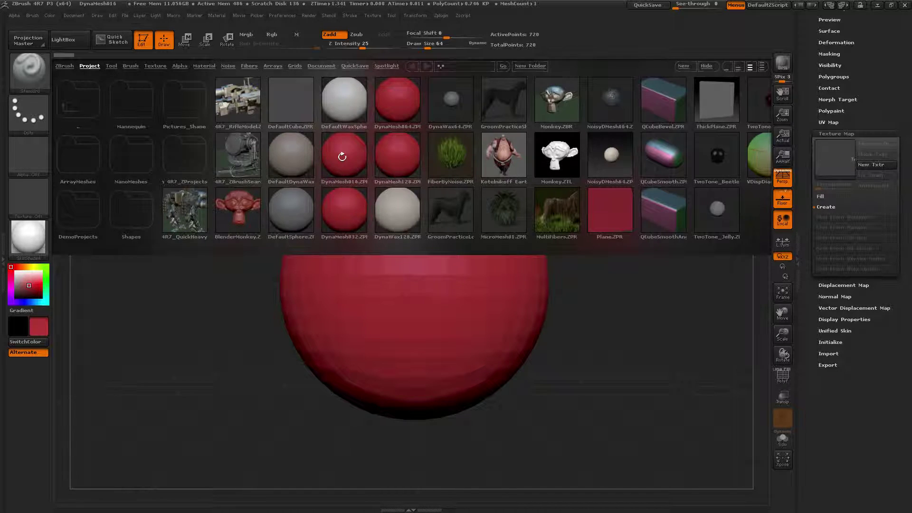
{"action": "double_click", "coordinate": [342, 157]}
{"action": "left_click", "coordinate": [479, 298]}
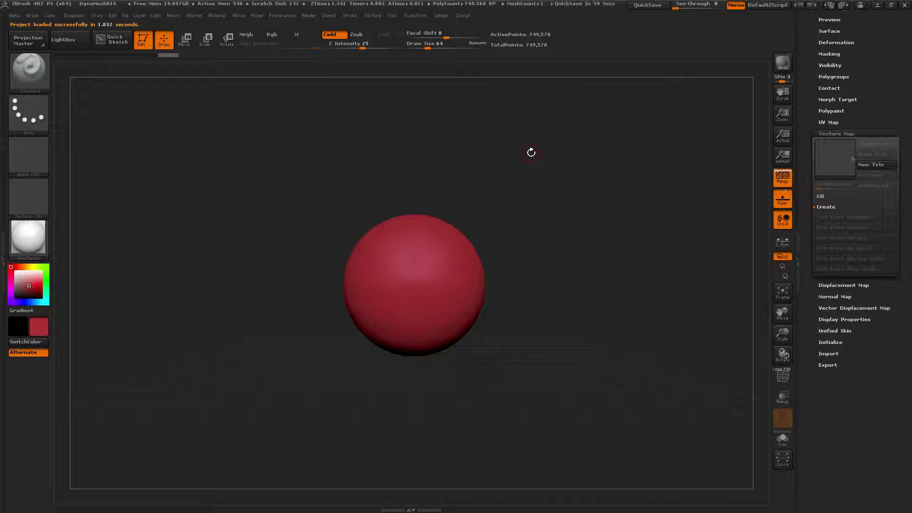
Subdivide the sphere to about 3 million points and frame the whole sphere in view
{"action": "key", "text": "ctrl+d"}
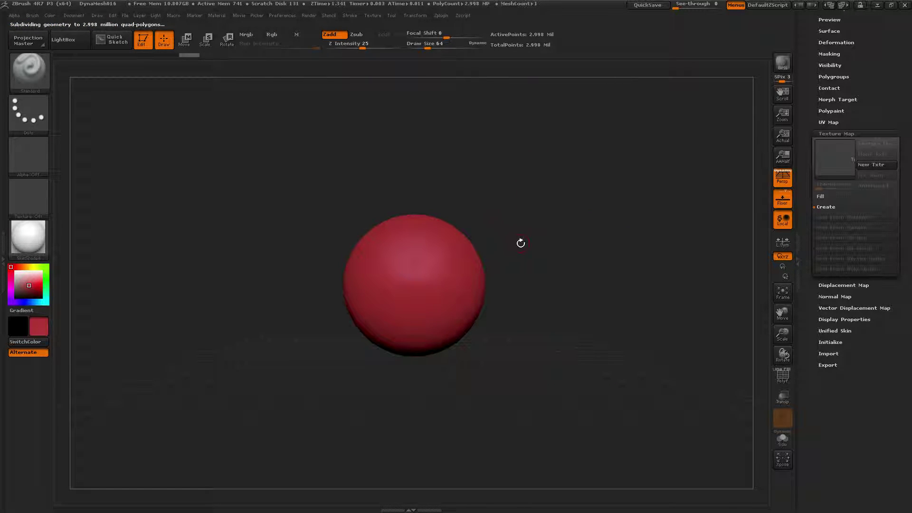
{"action": "key", "text": "f"}
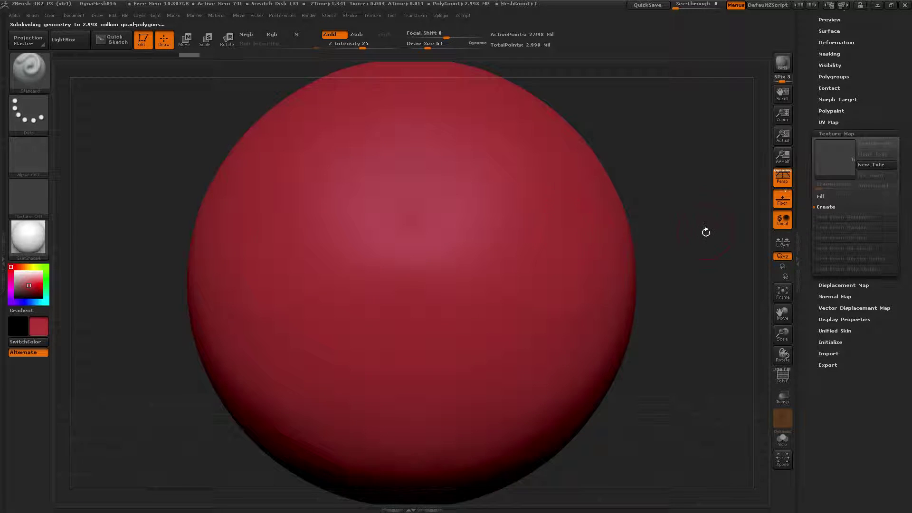
{"action": "left_click_drag", "start_coordinate": [706, 232], "coordinate": [675, 244], "text": "alt"}
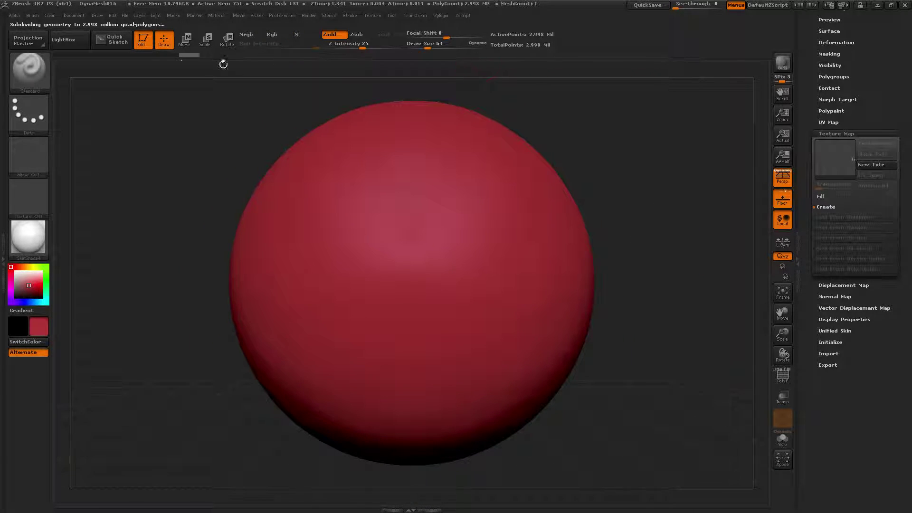
Open ZAppLink from the Document menu and enable Polygon Colorize
{"action": "left_click", "coordinate": [75, 14]}
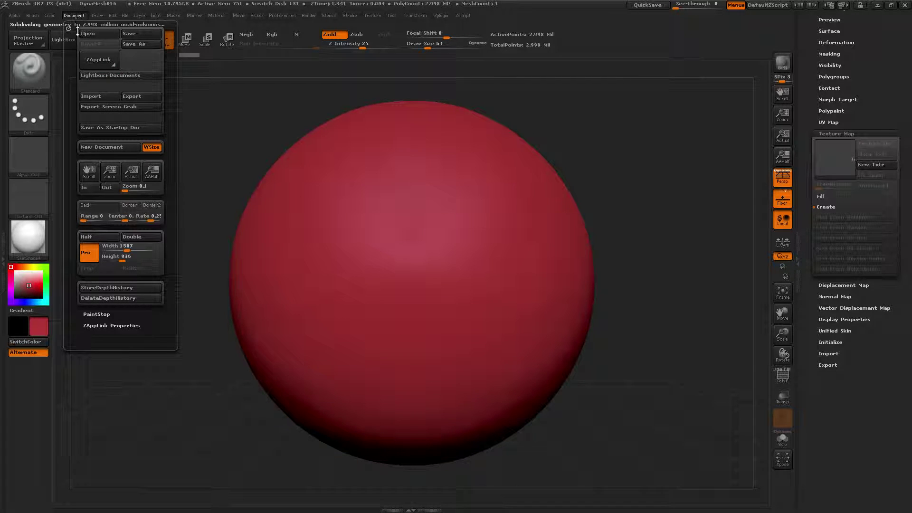
{"action": "left_click", "coordinate": [98, 59]}
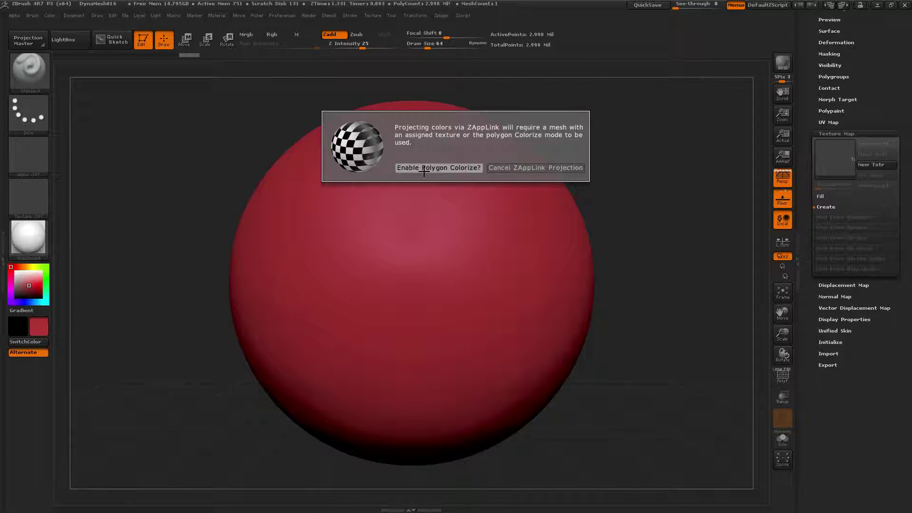
{"action": "left_click", "coordinate": [424, 169]}
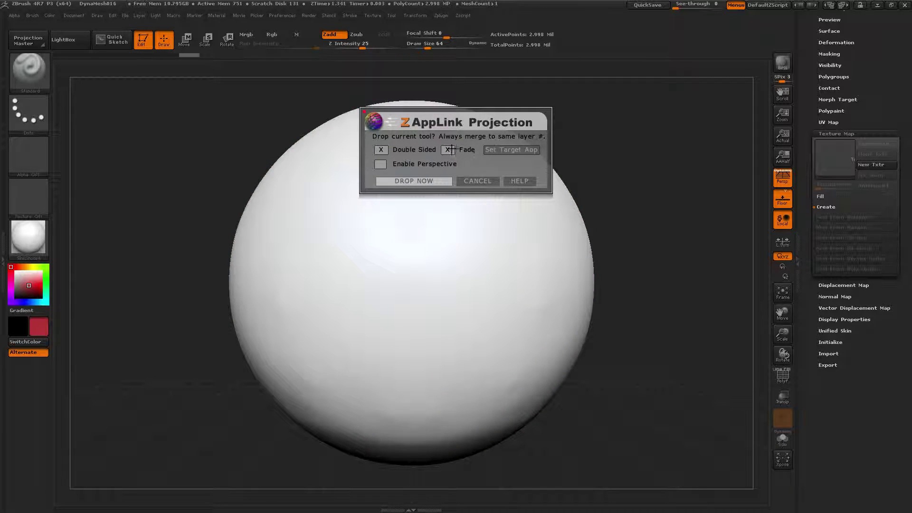
Set C:\Program Files\GIMP 2\bin\gimp-2.8.exe as ZAppLink's target editor
{"action": "left_click", "coordinate": [502, 149]}
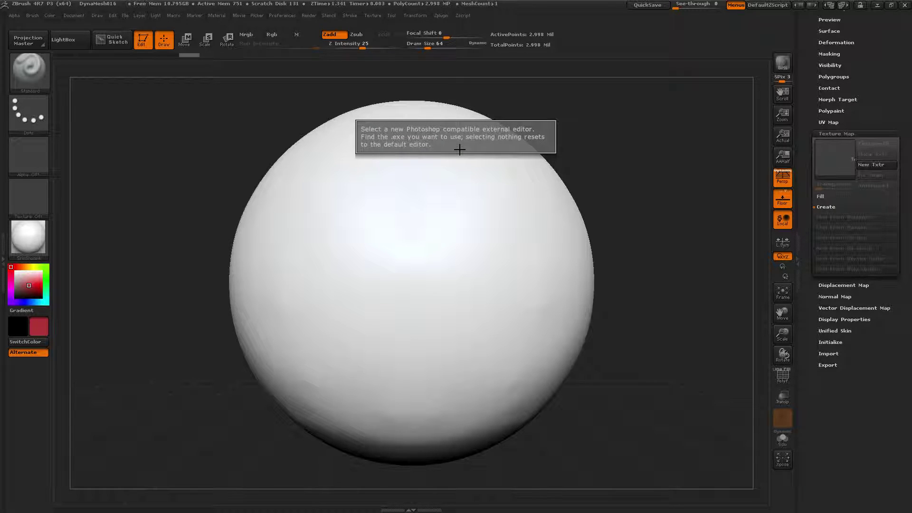
{"action": "left_click", "coordinate": [460, 149]}
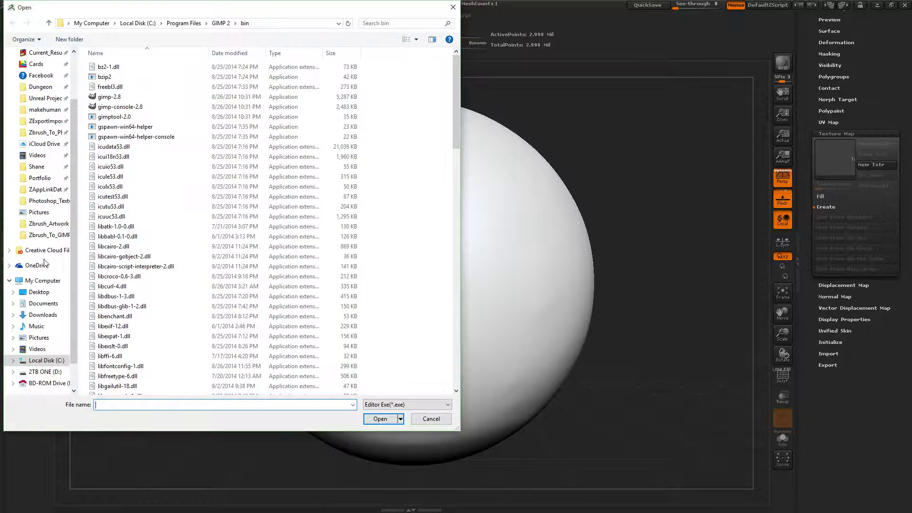
{"action": "left_click", "coordinate": [40, 283]}
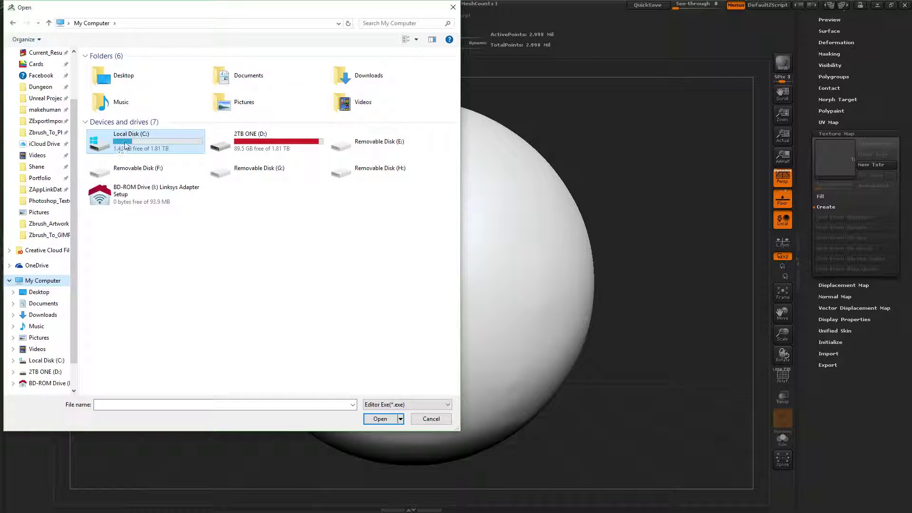
{"action": "double_click", "coordinate": [127, 144]}
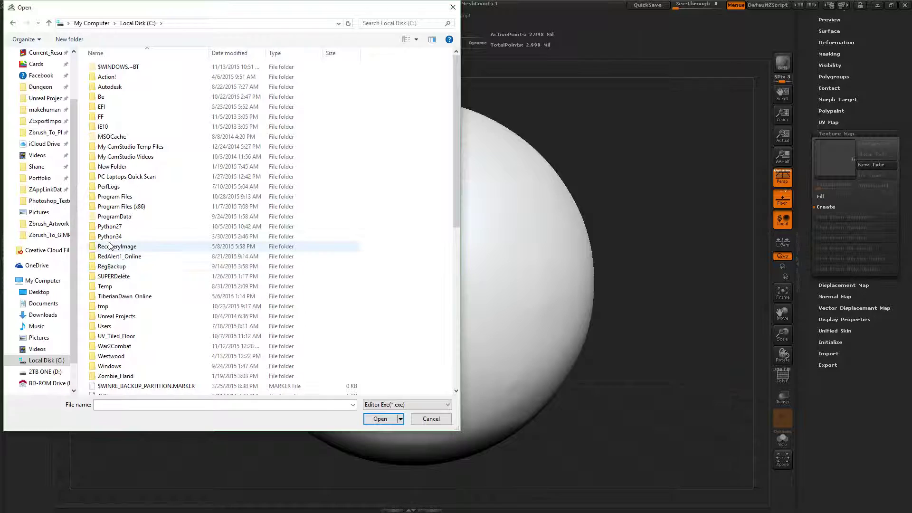
{"action": "double_click", "coordinate": [116, 196]}
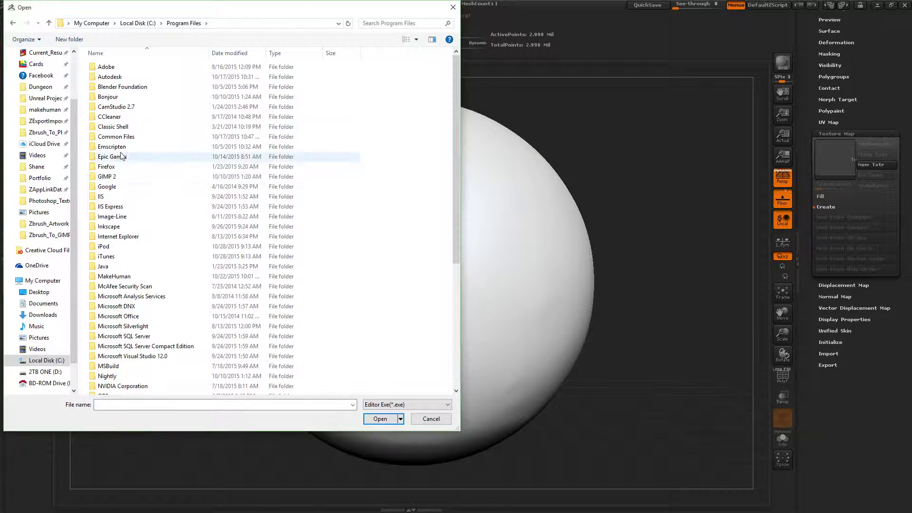
{"action": "double_click", "coordinate": [106, 177]}
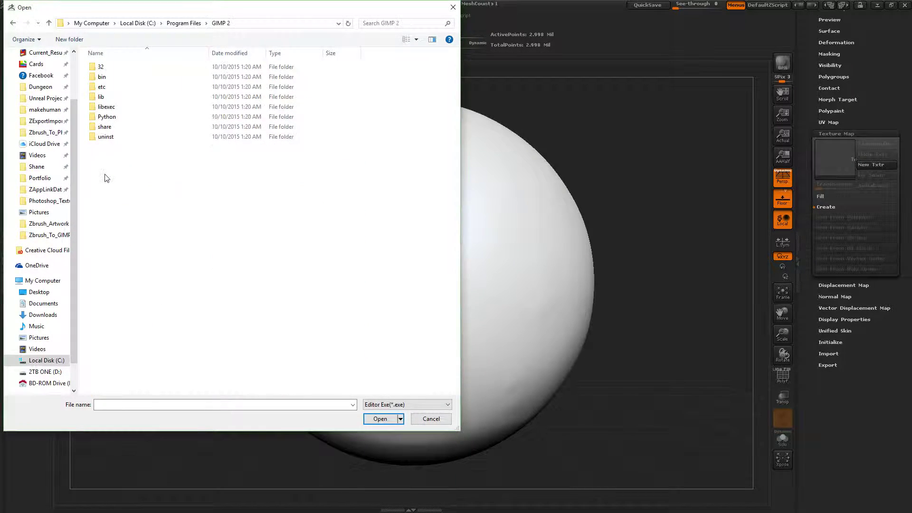
{"action": "double_click", "coordinate": [99, 78]}
{"action": "left_click", "coordinate": [108, 96]}
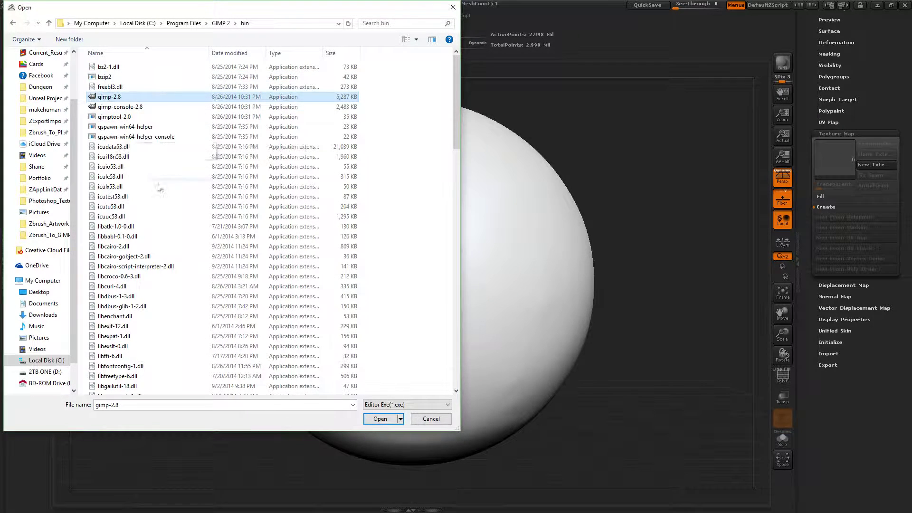
{"action": "left_click", "coordinate": [380, 420]}
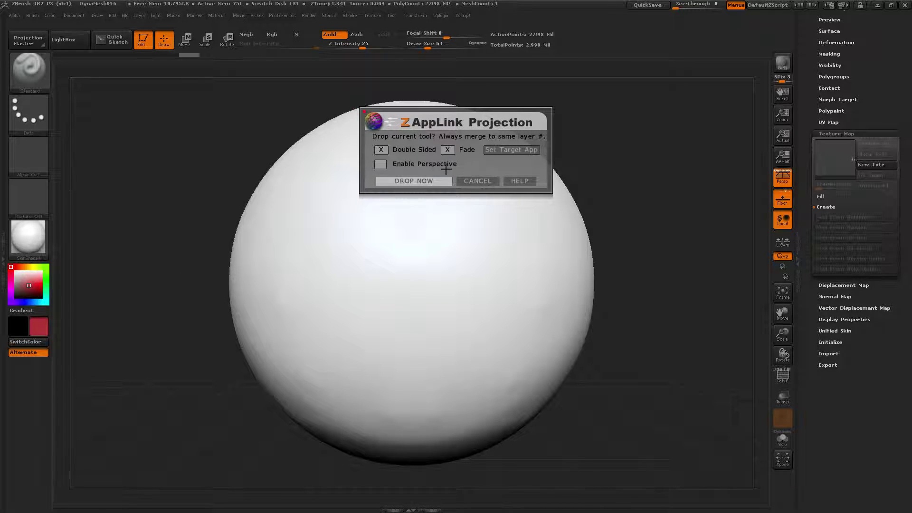
Drop the sphere and send the current view to GIMP with DROP NOW
{"action": "left_click", "coordinate": [421, 182]}
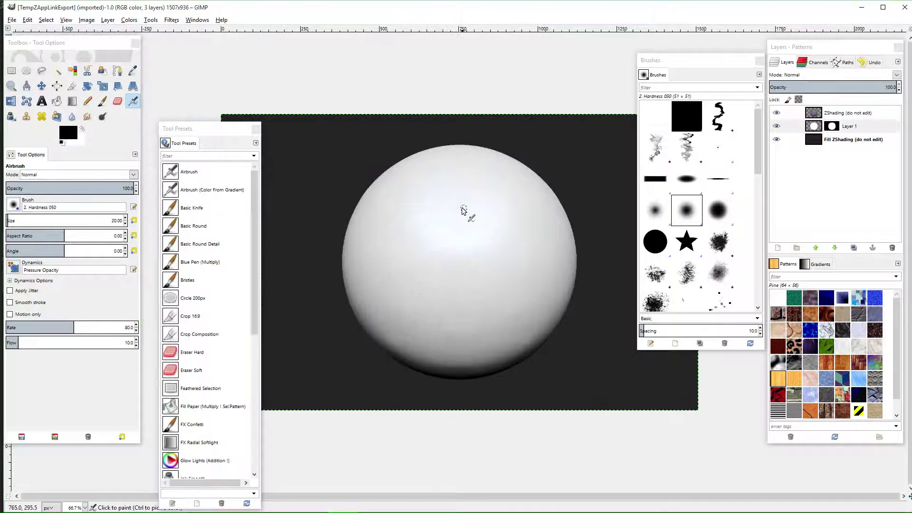
Move the Tool Presets dock aside and select Layer 1's image thumbnail as the paint target
{"action": "left_click_drag", "start_coordinate": [209, 134], "coordinate": [191, 131]}
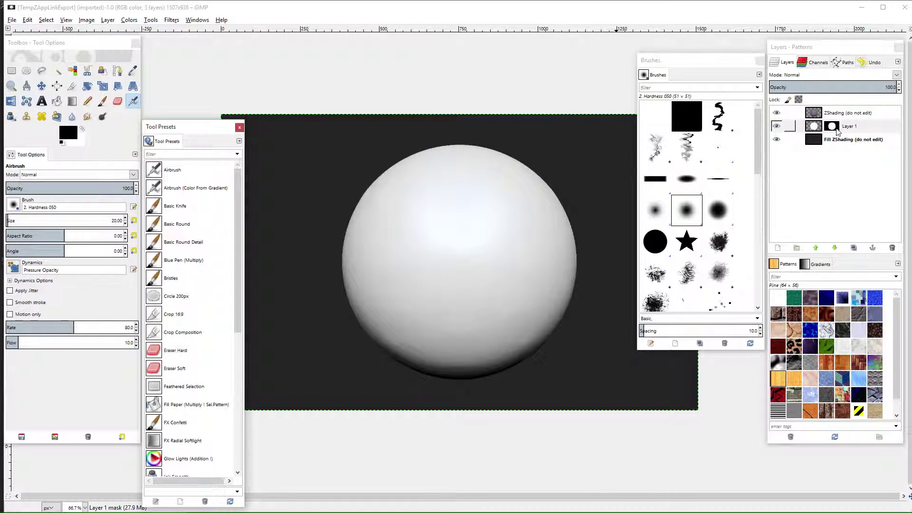
{"action": "left_click", "coordinate": [814, 126]}
Set the Paintbrush to the Bristles preset at size about 227 with red ff0000 foreground
{"action": "left_click", "coordinate": [102, 101]}
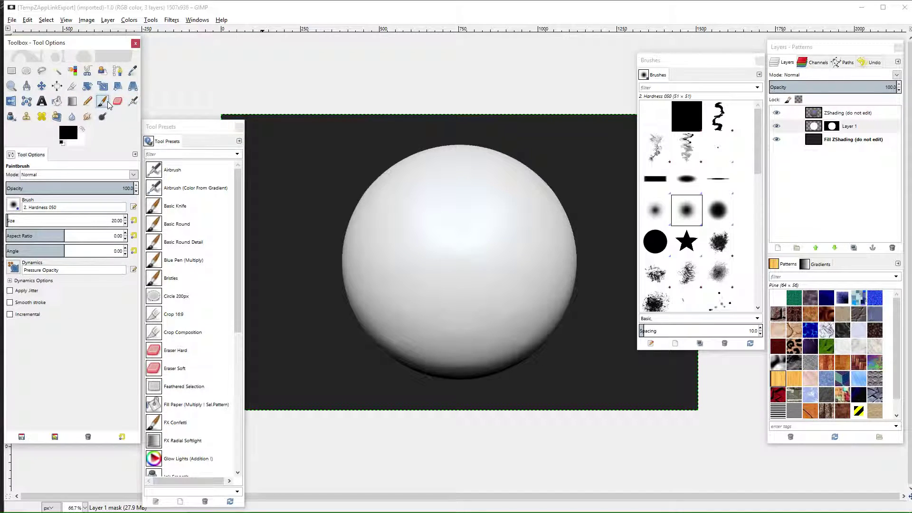
{"action": "left_click", "coordinate": [164, 278]}
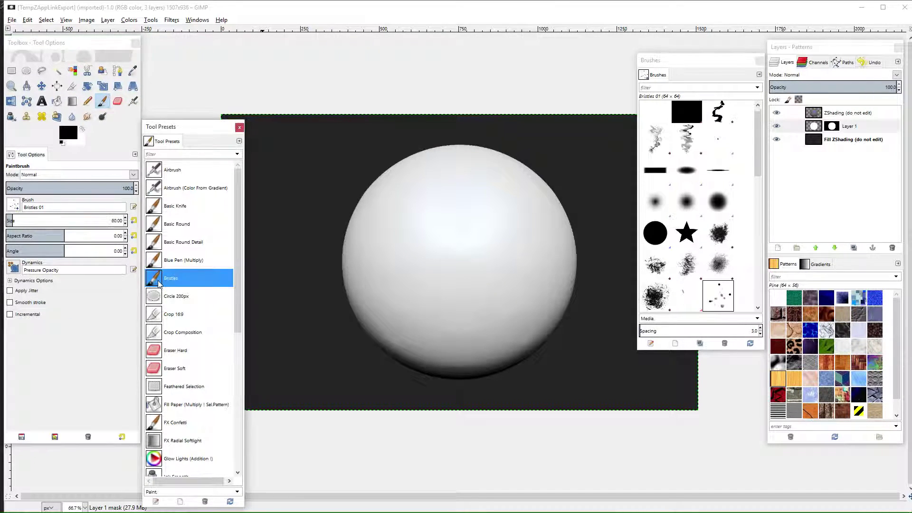
{"action": "left_click_drag", "start_coordinate": [16, 221], "coordinate": [31, 221]}
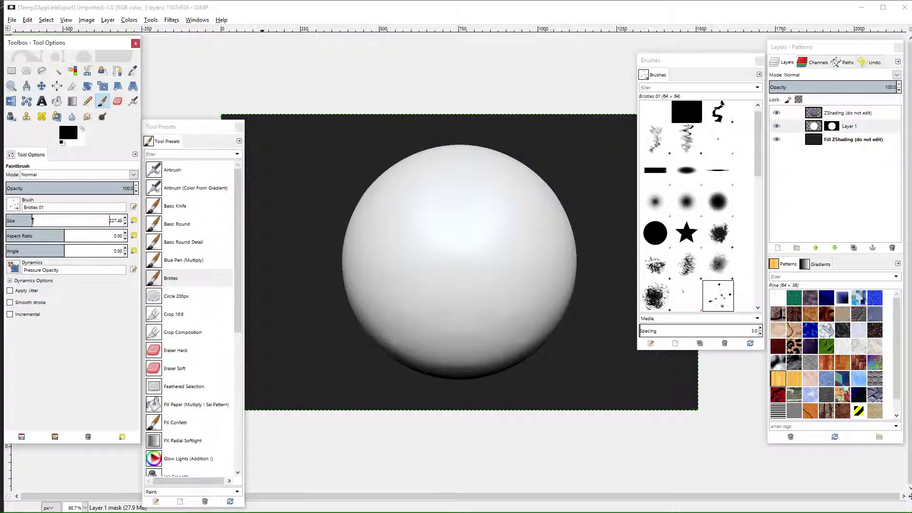
{"action": "left_click", "coordinate": [68, 133]}
{"action": "left_click", "coordinate": [90, 339]}
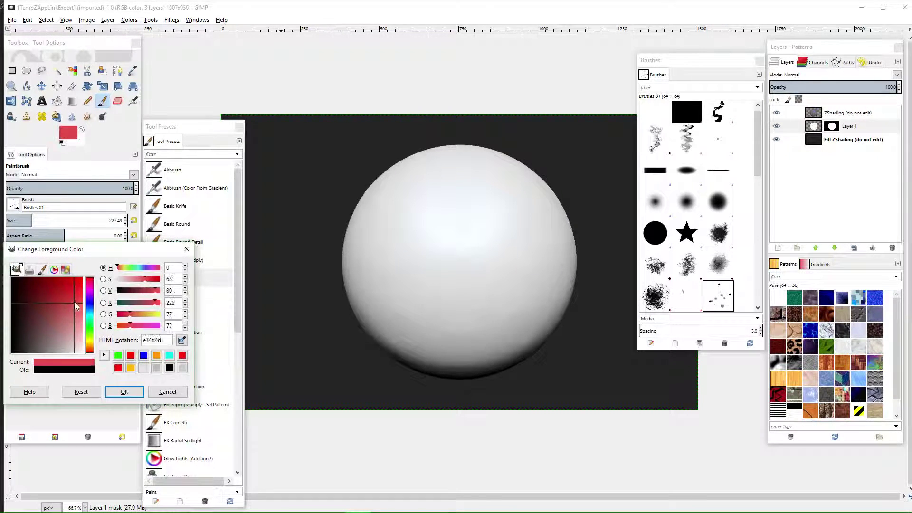
{"action": "left_click", "coordinate": [124, 392]}
Scribble trial red strokes across the sphere, then undo them all with Ctrl+Z
{"action": "mouse_move", "coordinate": [434, 245]}
{"action": "left_mouse_down"}
{"action": "mouse_move", "coordinate": [456, 266]}
{"action": "mouse_move", "coordinate": [513, 247]}
{"action": "mouse_move", "coordinate": [451, 200]}
{"action": "mouse_move", "coordinate": [394, 223]}
{"action": "left_mouse_up"}
{"action": "mouse_move", "coordinate": [379, 288]}
{"action": "left_mouse_down"}
{"action": "mouse_move", "coordinate": [439, 276]}
{"action": "mouse_move", "coordinate": [501, 309]}
{"action": "mouse_move", "coordinate": [487, 238]}
{"action": "mouse_move", "coordinate": [472, 223]}
{"action": "mouse_move", "coordinate": [494, 193]}
{"action": "mouse_move", "coordinate": [539, 165]}
{"action": "mouse_move", "coordinate": [550, 214]}
{"action": "left_mouse_up"}
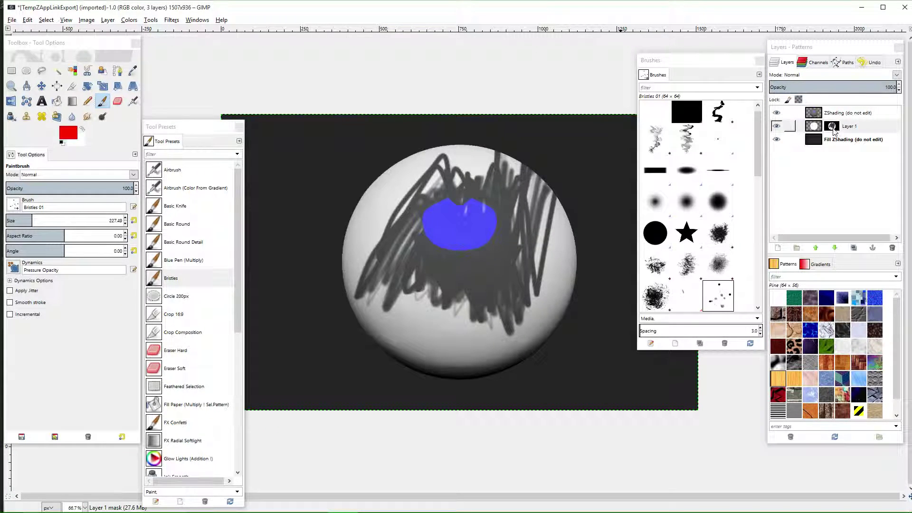
{"action": "mouse_move", "coordinate": [492, 294]}
{"action": "left_mouse_down"}
{"action": "mouse_move", "coordinate": [449, 291]}
{"action": "mouse_move", "coordinate": [463, 333]}
{"action": "left_mouse_up"}
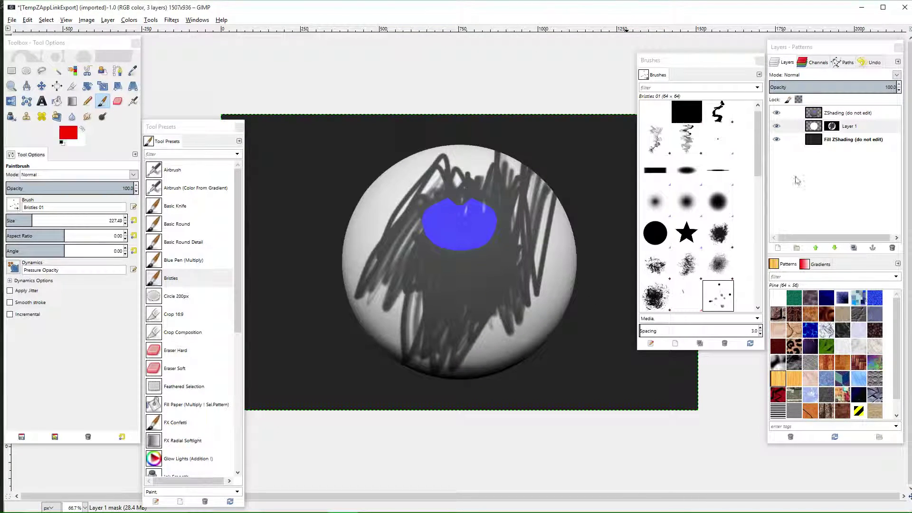
{"action": "mouse_move", "coordinate": [358, 140]}
{"action": "left_mouse_down"}
{"action": "mouse_move", "coordinate": [339, 234]}
{"action": "mouse_move", "coordinate": [374, 284]}
{"action": "mouse_move", "coordinate": [522, 356]}
{"action": "mouse_move", "coordinate": [563, 313]}
{"action": "left_mouse_up"}
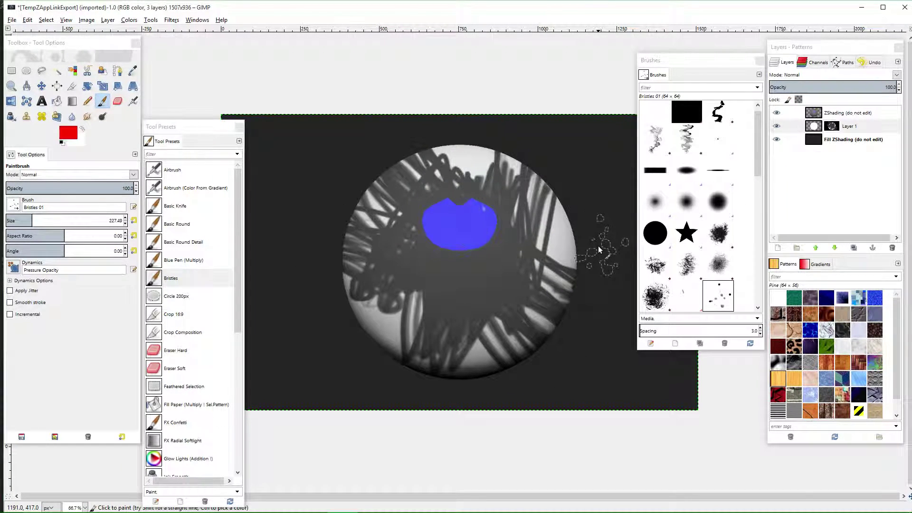
{"action": "key", "text": "ctrl+z"}
{"action": "key", "text": "ctrl+z"}
{"action": "key", "text": "ctrl+z"}
{"action": "key", "text": "ctrl+z"}
{"action": "key", "text": "ctrl+z"}
{"action": "key", "text": "ctrl+z"}
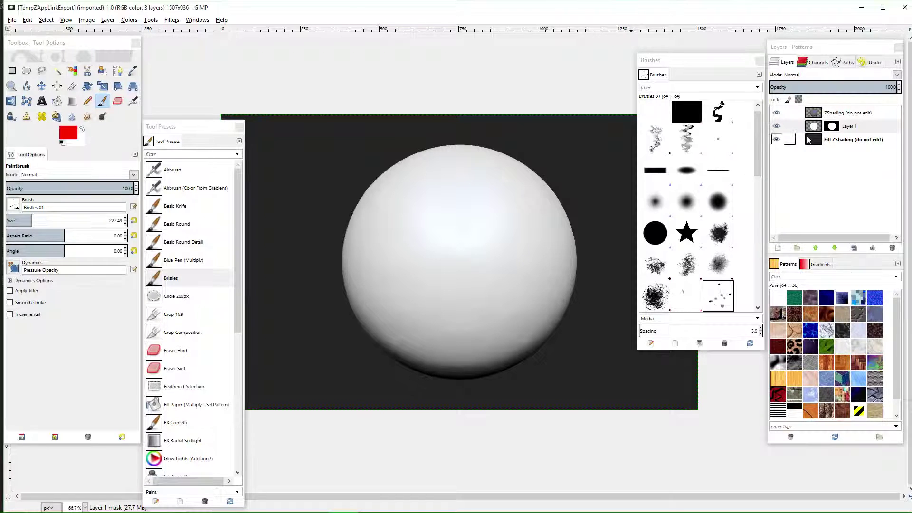
Paint red bristle strokes around a magenta blob on Layer 1, checking them with ZShading hidden
{"action": "left_click", "coordinate": [814, 129]}
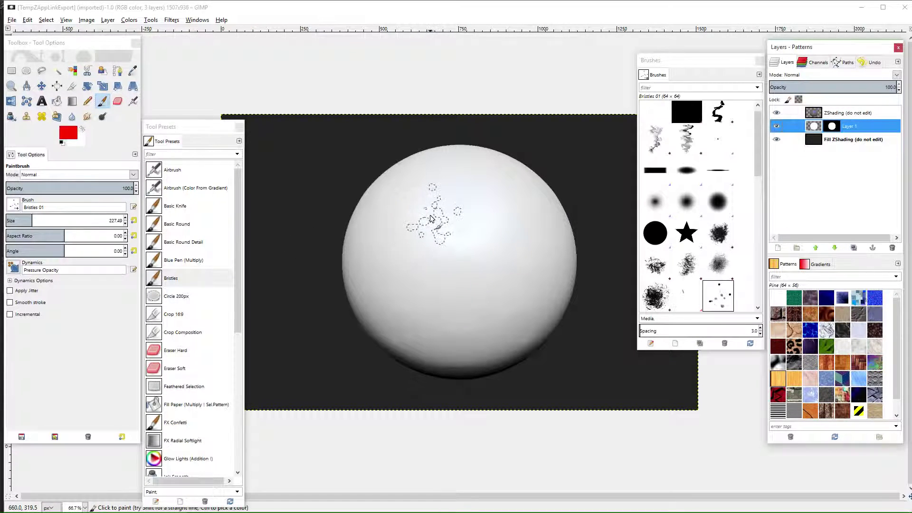
{"action": "mouse_move", "coordinate": [435, 211]}
{"action": "left_mouse_down"}
{"action": "mouse_move", "coordinate": [434, 245]}
{"action": "mouse_move", "coordinate": [503, 233]}
{"action": "mouse_move", "coordinate": [508, 278]}
{"action": "mouse_move", "coordinate": [492, 316]}
{"action": "mouse_move", "coordinate": [380, 284]}
{"action": "mouse_move", "coordinate": [393, 250]}
{"action": "left_mouse_up"}
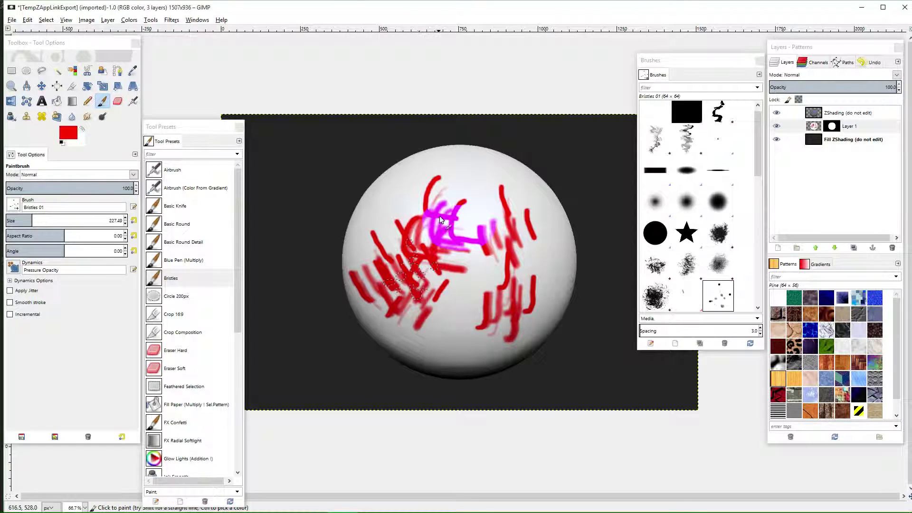
{"action": "mouse_move", "coordinate": [441, 219]}
{"action": "left_mouse_down"}
{"action": "mouse_move", "coordinate": [465, 228]}
{"action": "mouse_move", "coordinate": [474, 210]}
{"action": "mouse_move", "coordinate": [418, 177]}
{"action": "mouse_move", "coordinate": [385, 229]}
{"action": "mouse_move", "coordinate": [429, 205]}
{"action": "mouse_move", "coordinate": [471, 225]}
{"action": "mouse_move", "coordinate": [460, 240]}
{"action": "mouse_move", "coordinate": [472, 201]}
{"action": "mouse_move", "coordinate": [438, 249]}
{"action": "mouse_move", "coordinate": [473, 211]}
{"action": "mouse_move", "coordinate": [450, 248]}
{"action": "mouse_move", "coordinate": [440, 209]}
{"action": "mouse_move", "coordinate": [484, 230]}
{"action": "mouse_move", "coordinate": [454, 238]}
{"action": "mouse_move", "coordinate": [460, 215]}
{"action": "mouse_move", "coordinate": [471, 224]}
{"action": "mouse_move", "coordinate": [481, 203]}
{"action": "mouse_move", "coordinate": [461, 251]}
{"action": "mouse_move", "coordinate": [428, 201]}
{"action": "mouse_move", "coordinate": [451, 206]}
{"action": "mouse_move", "coordinate": [443, 228]}
{"action": "mouse_move", "coordinate": [479, 240]}
{"action": "left_mouse_up"}
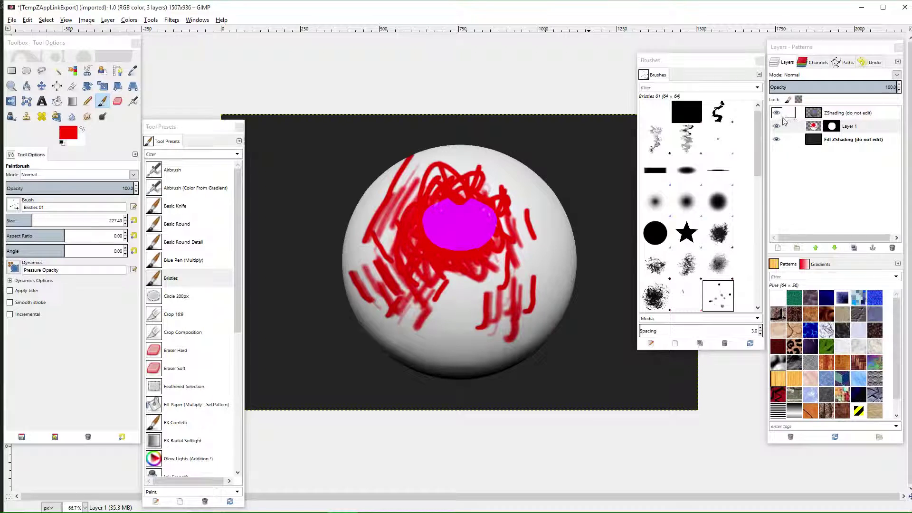
{"action": "left_click", "coordinate": [776, 113]}
{"action": "left_click", "coordinate": [777, 113]}
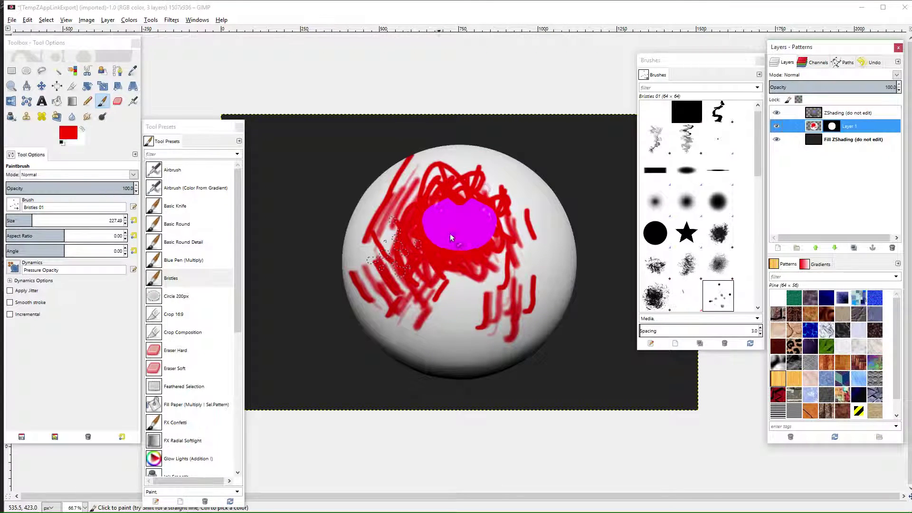
{"action": "mouse_move", "coordinate": [452, 238]}
{"action": "left_mouse_down"}
{"action": "mouse_move", "coordinate": [526, 360]}
{"action": "mouse_move", "coordinate": [476, 342]}
{"action": "mouse_move", "coordinate": [436, 282]}
{"action": "mouse_move", "coordinate": [483, 331]}
{"action": "mouse_move", "coordinate": [452, 332]}
{"action": "left_mouse_up"}
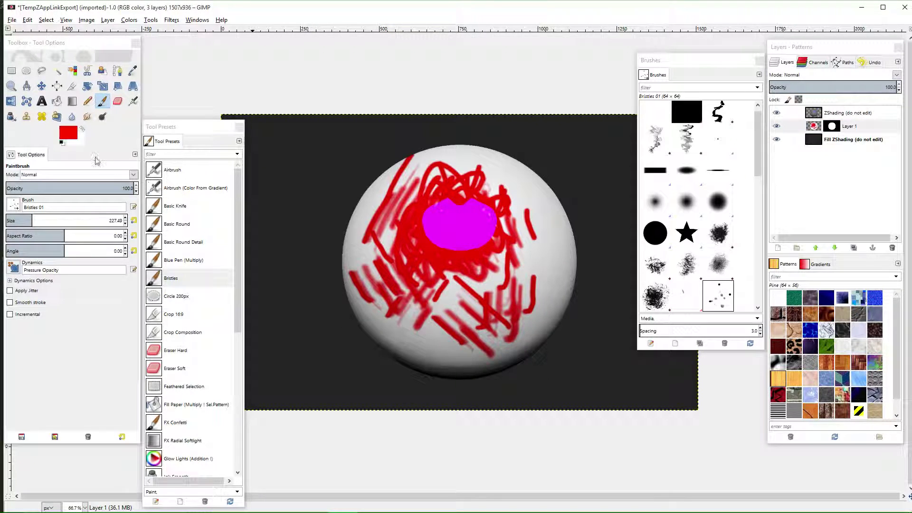
{"action": "left_click", "coordinate": [68, 134]}
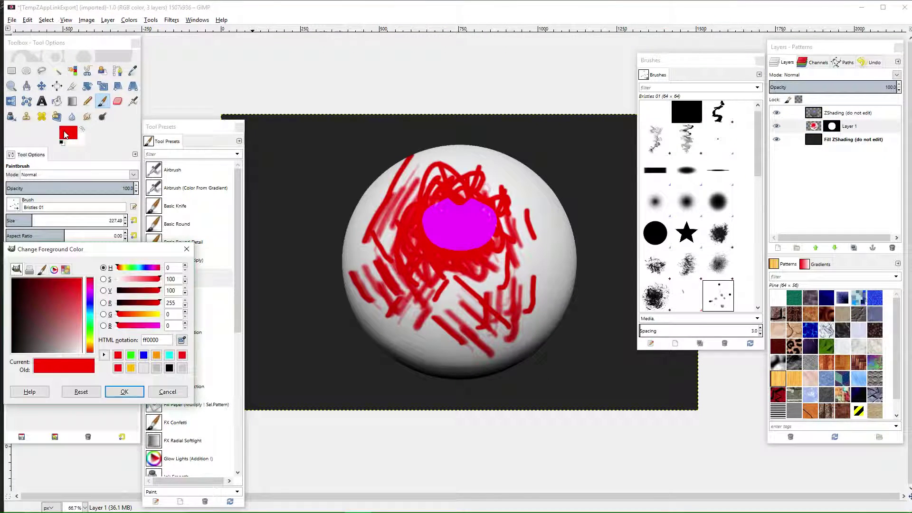
Paint blue 2860ff strokes, then fill the sphere with the Warning! (20 × 20) stripe pattern
{"action": "left_click", "coordinate": [92, 311]}
{"action": "left_click_drag", "start_coordinate": [76, 319], "coordinate": [71, 278]}
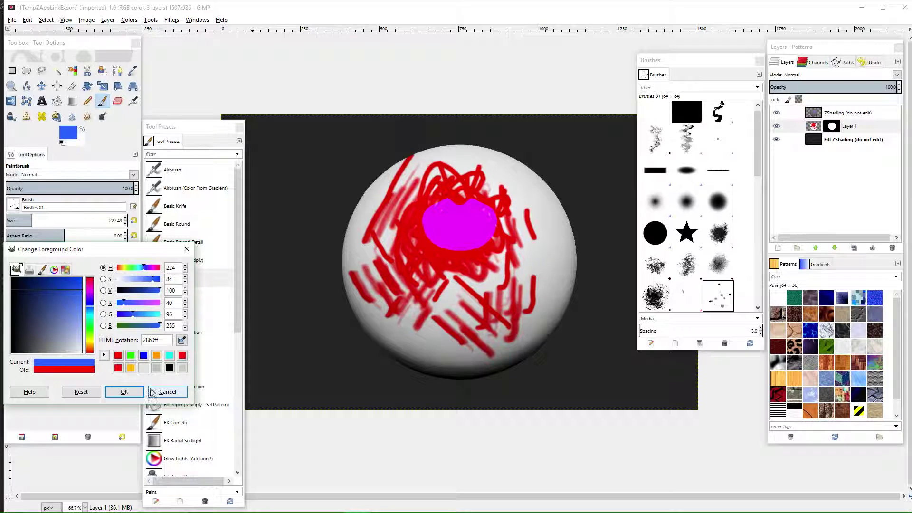
{"action": "left_click", "coordinate": [124, 392]}
{"action": "mouse_move", "coordinate": [418, 254]}
{"action": "left_mouse_down"}
{"action": "mouse_move", "coordinate": [462, 281]}
{"action": "mouse_move", "coordinate": [499, 237]}
{"action": "mouse_move", "coordinate": [457, 259]}
{"action": "left_mouse_up"}
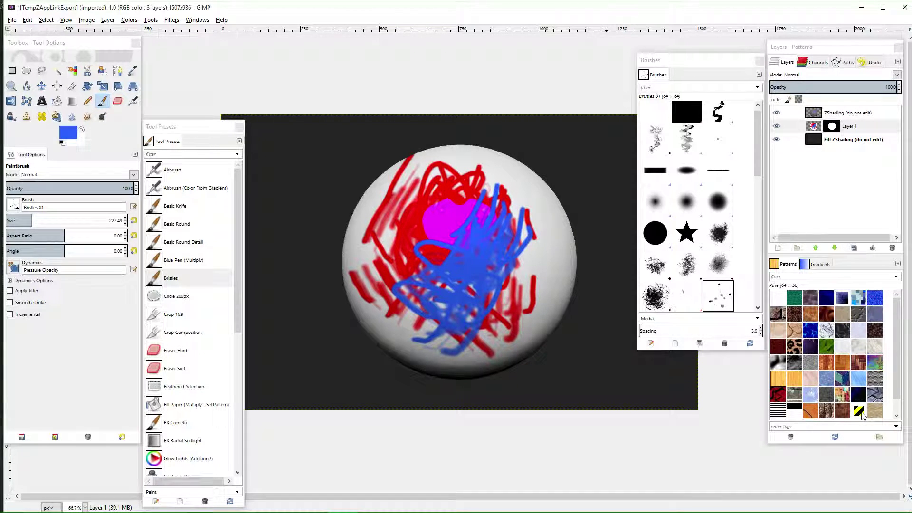
{"action": "left_click_drag", "start_coordinate": [859, 417], "coordinate": [455, 266]}
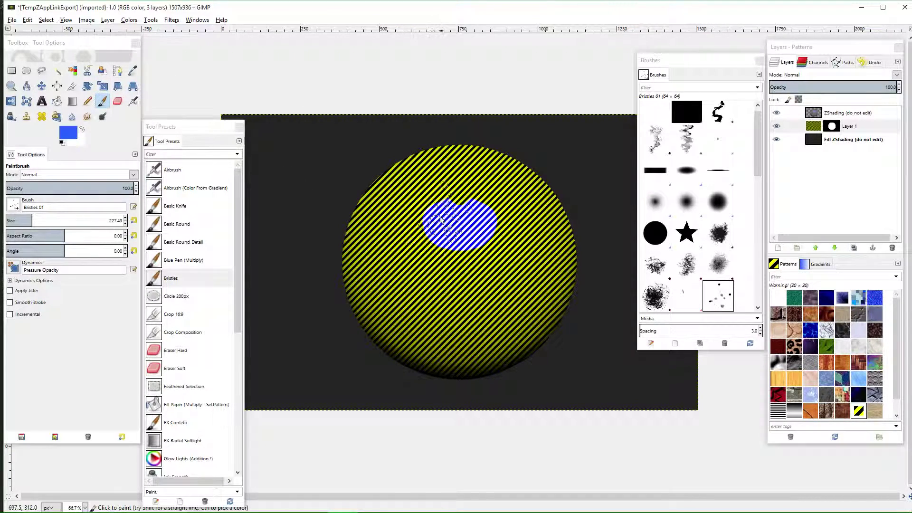
Use File > Overwrite TempZAppLinkExport.psd to save the striped sphere
{"action": "left_click", "coordinate": [12, 20]}
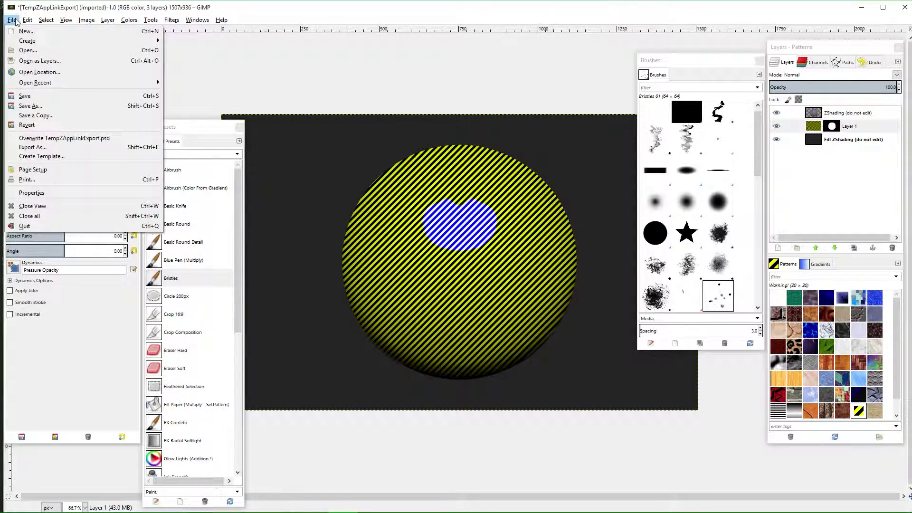
{"action": "left_click", "coordinate": [64, 138]}
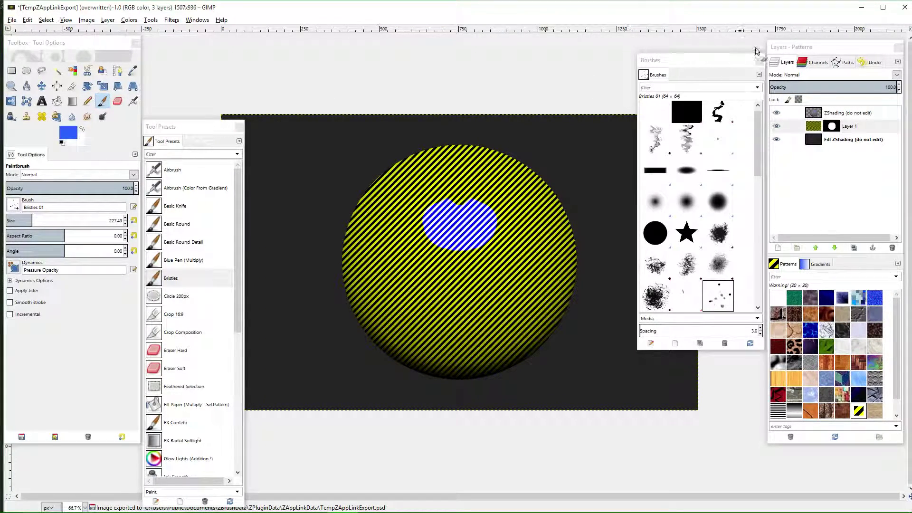
Minimize GIMP, re-check the edited file, and re-enter ZBrush with the striped projection
{"action": "left_click", "coordinate": [861, 8]}
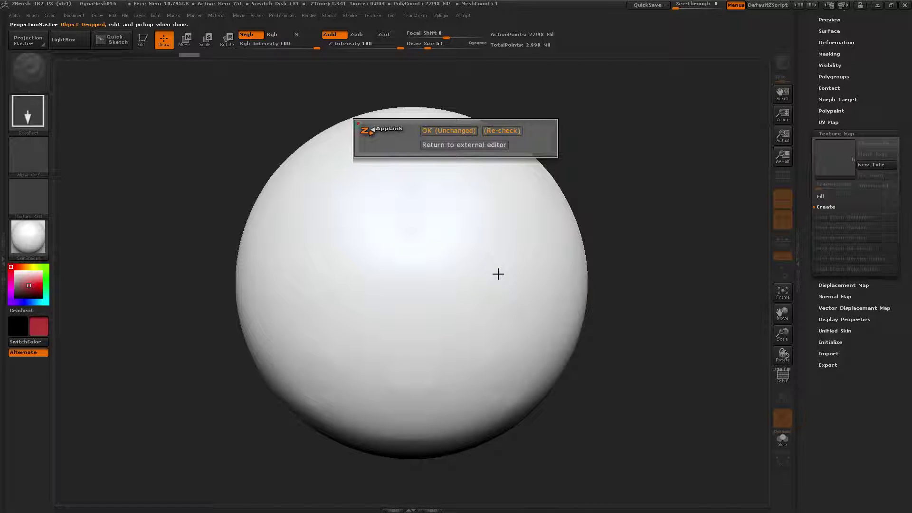
{"action": "left_click", "coordinate": [515, 130]}
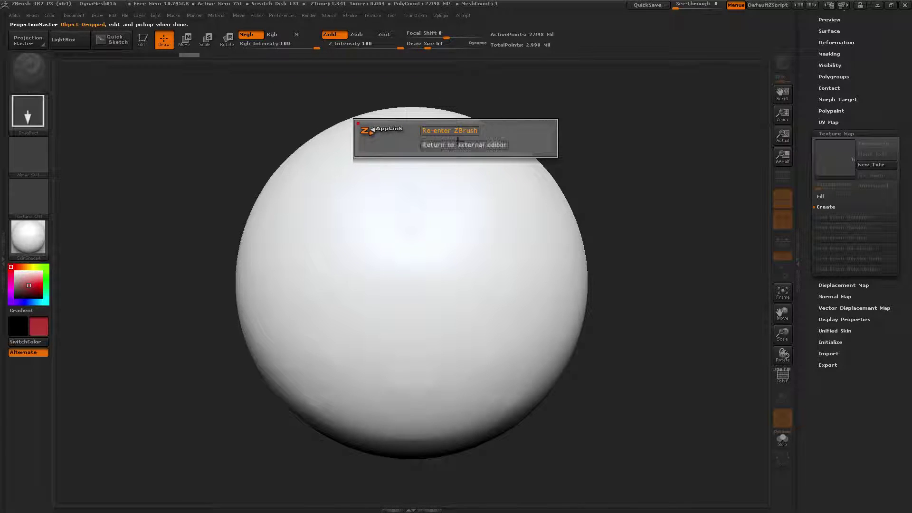
{"action": "left_click", "coordinate": [470, 133]}
{"action": "left_click", "coordinate": [453, 130]}
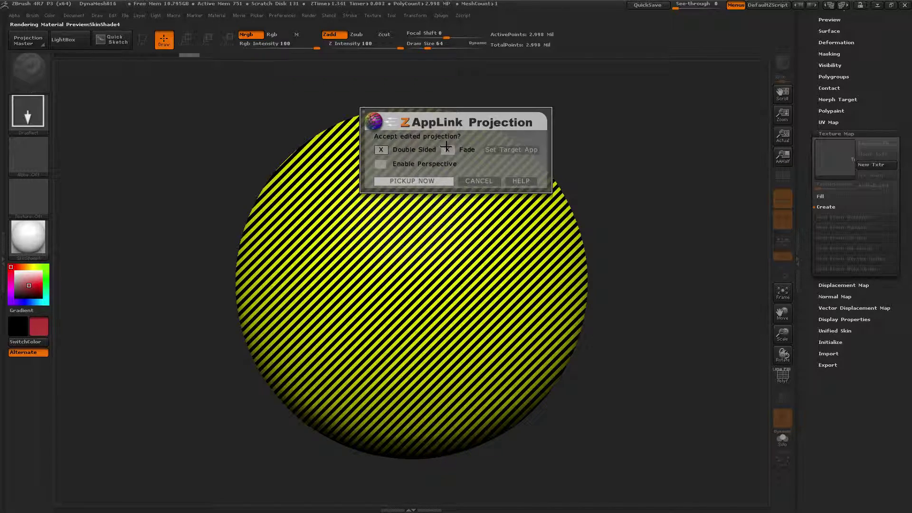
Pick up the GIMP projection with Fade enabled, baking the yellow-and-black stripes onto the sphere, then orbit to check coverage
{"action": "left_click", "coordinate": [447, 149]}
{"action": "left_click", "coordinate": [438, 181]}
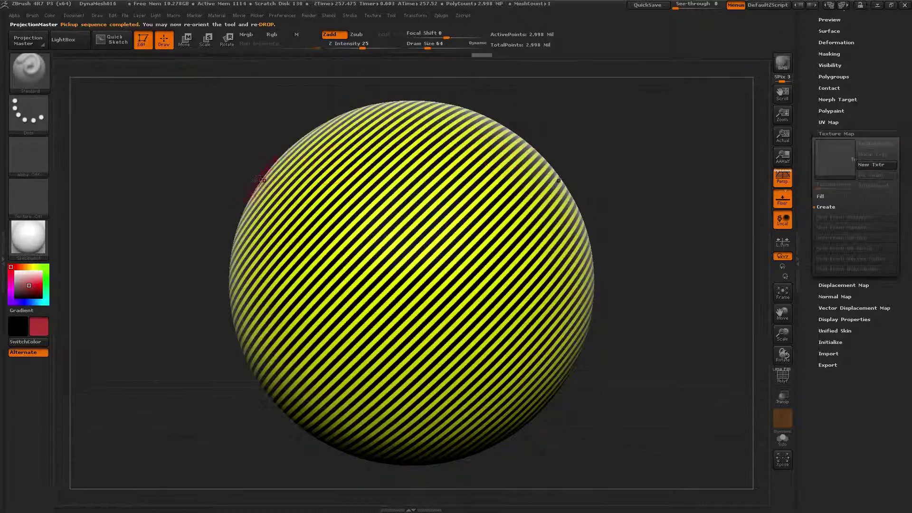
{"action": "left_click_drag", "start_coordinate": [658, 298], "coordinate": [606, 333]}
{"action": "left_click_drag", "start_coordinate": [658, 359], "coordinate": [609, 341]}
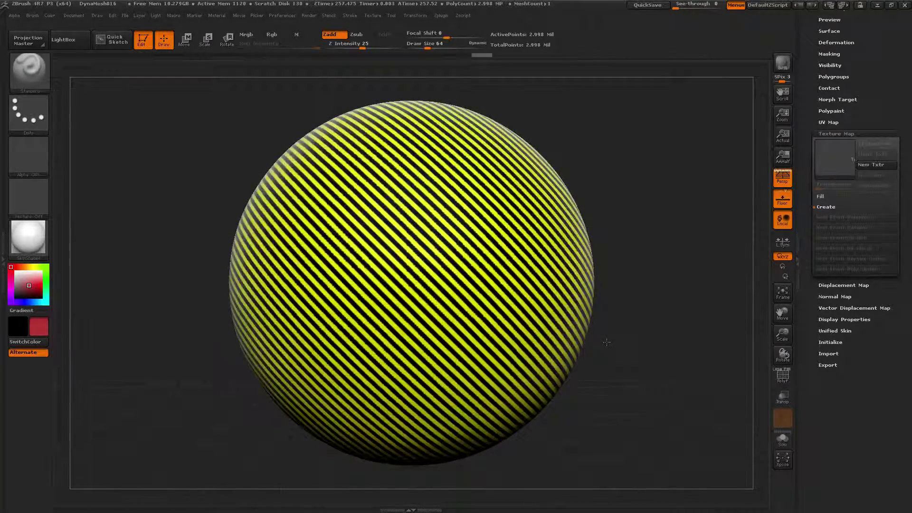